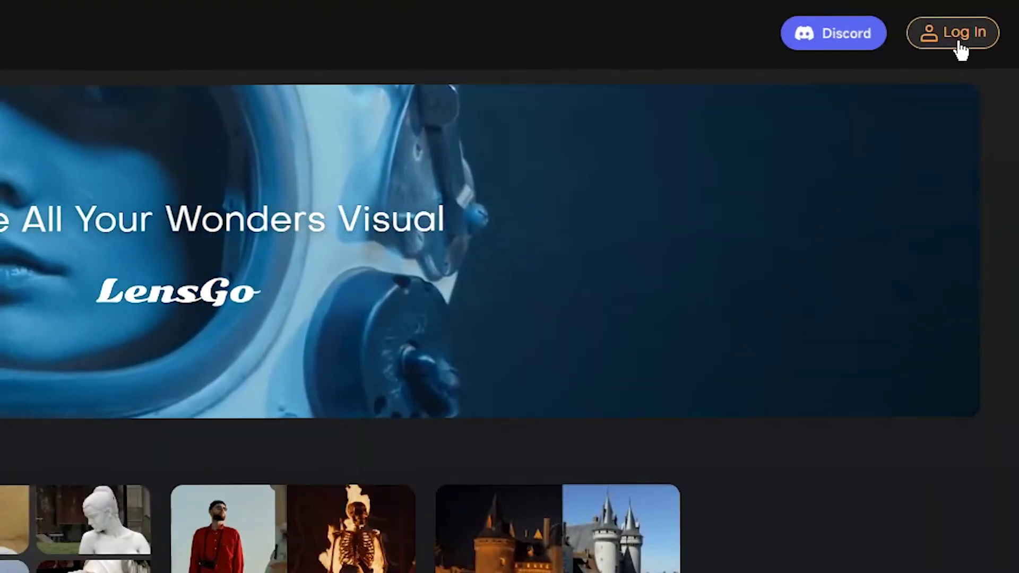
- Sign in to LensGo with an email account from the Welcome Back dialog
click(960, 45)
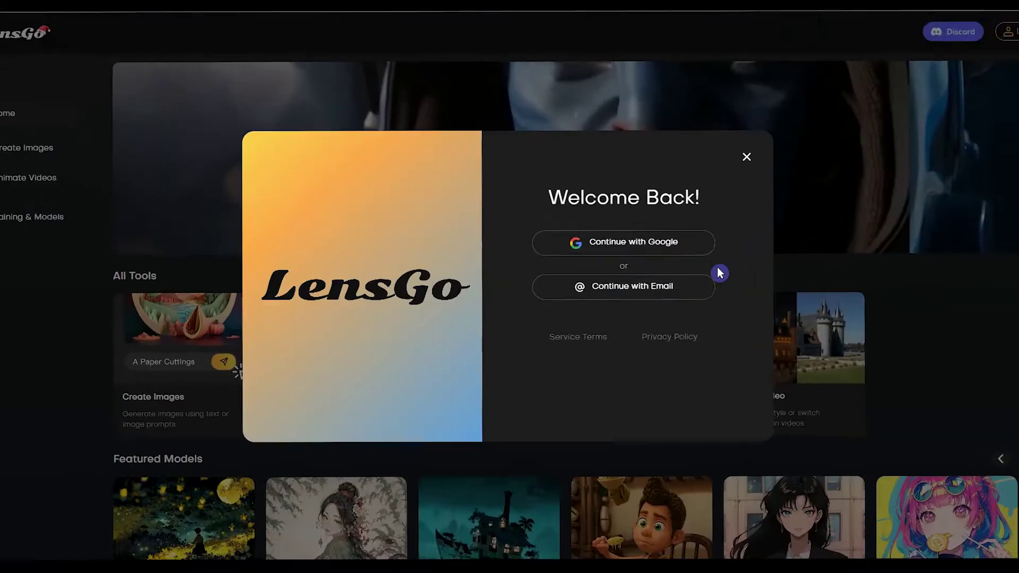
click(719, 289)
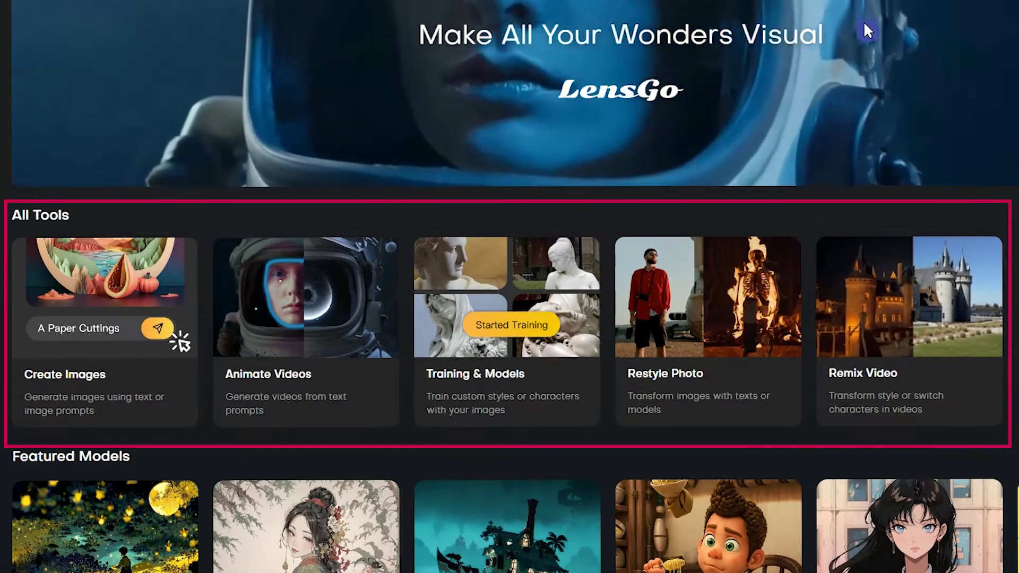
scroll(103, 439, down, 5)
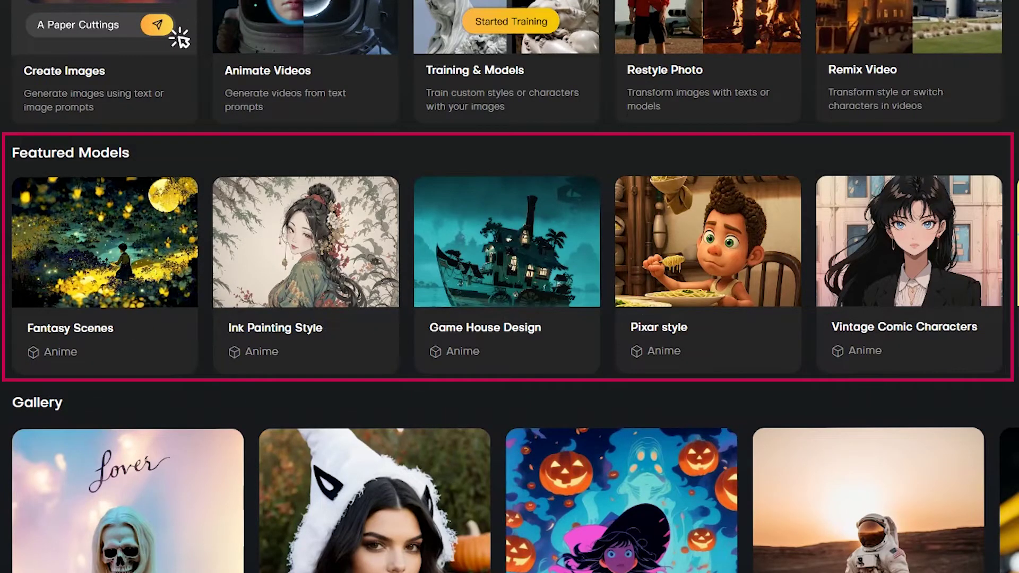
scroll(509, 274, right, 6)
scroll(509, 274, right, 4)
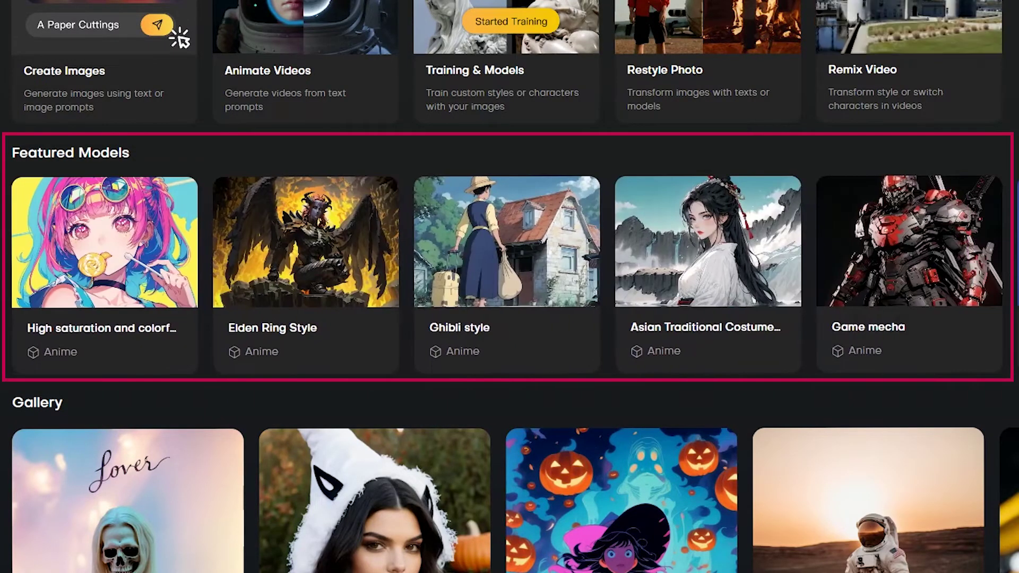
scroll(509, 372, down, 3)
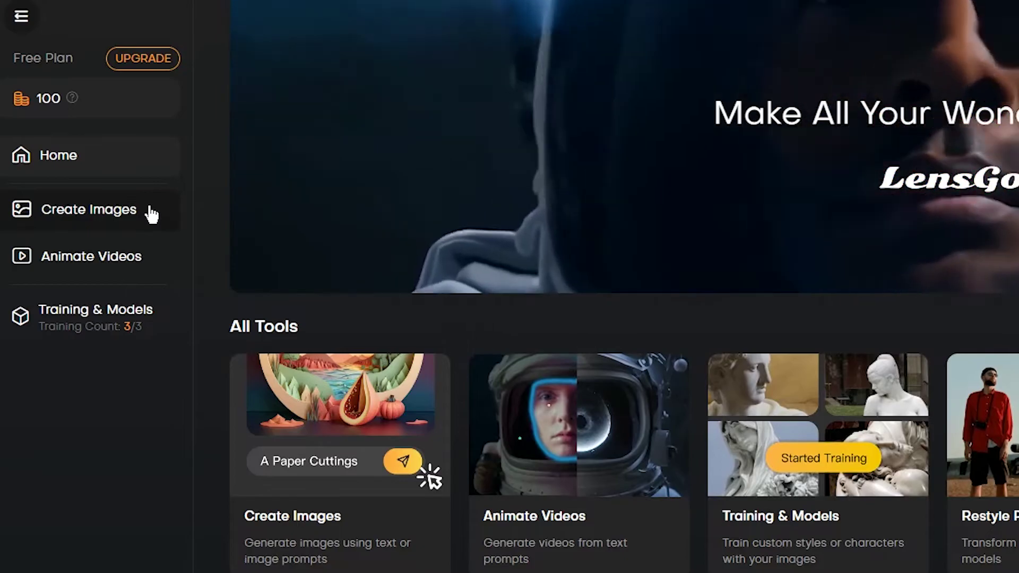
- Open Create Images and review the token packs and subscription plan details
click(151, 214)
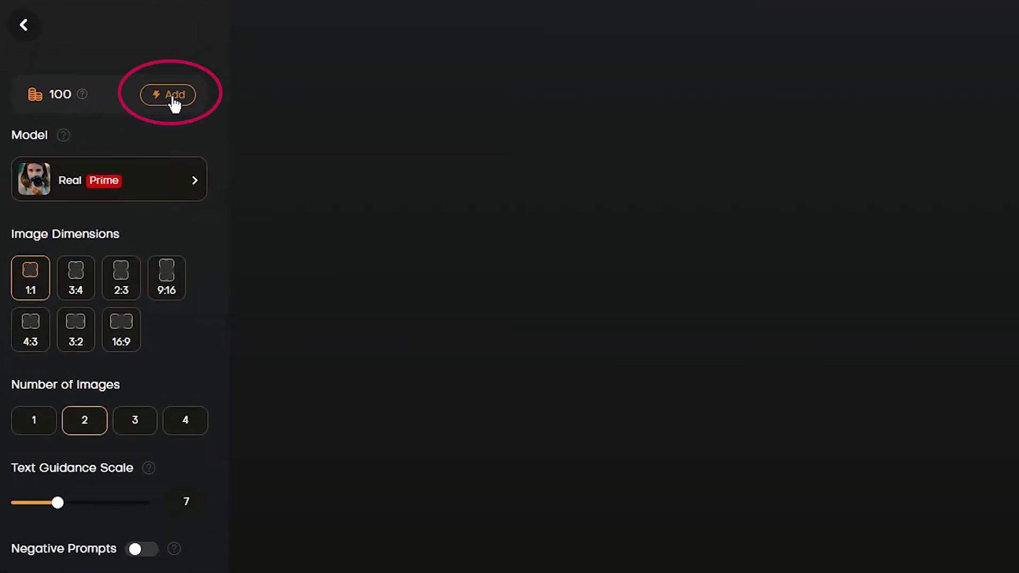
click(170, 95)
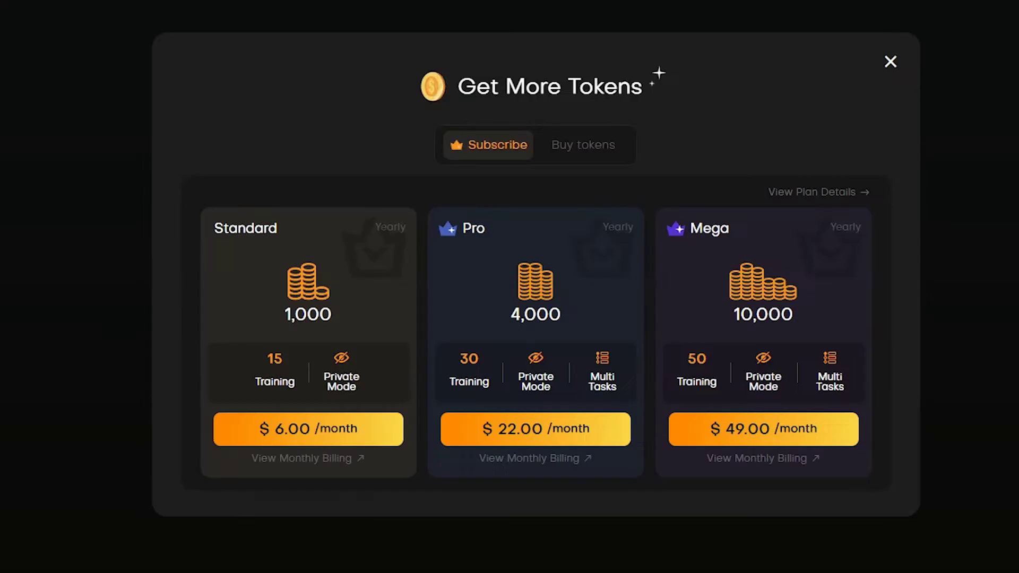
click(613, 144)
click(488, 145)
click(807, 192)
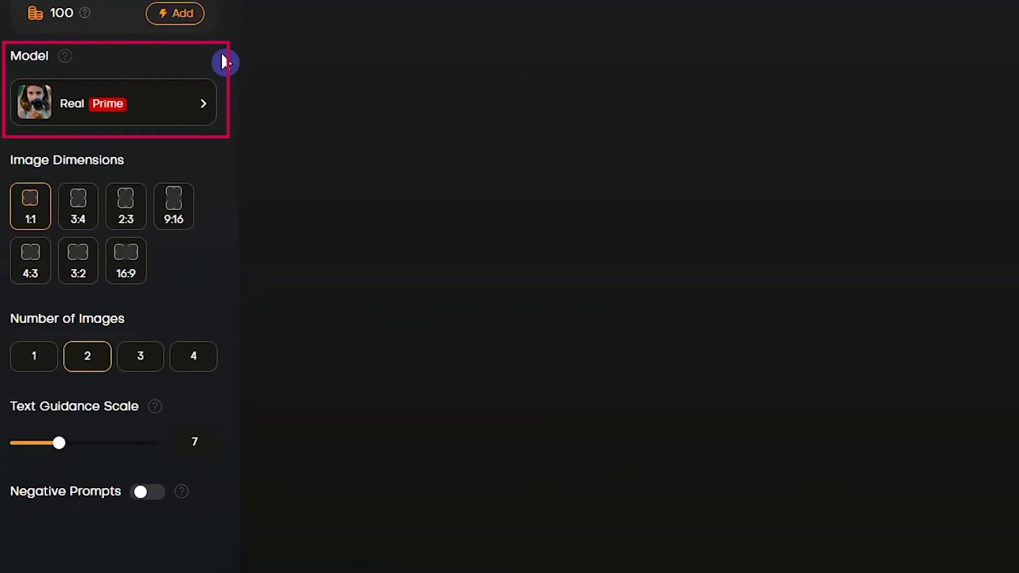
- Browse the core and featured image models, keeping Real selected
click(197, 104)
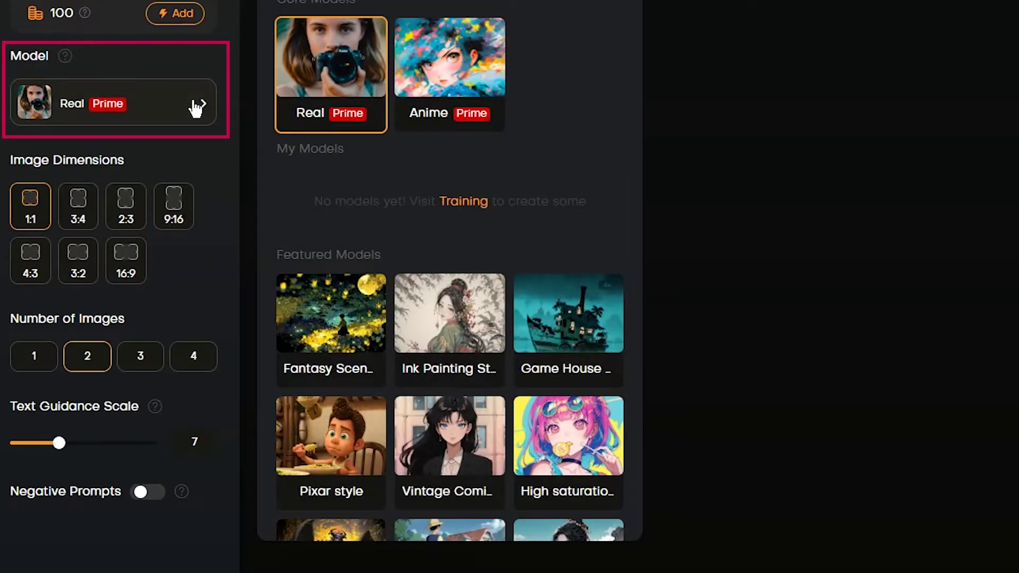
scroll(605, 124, down, 9)
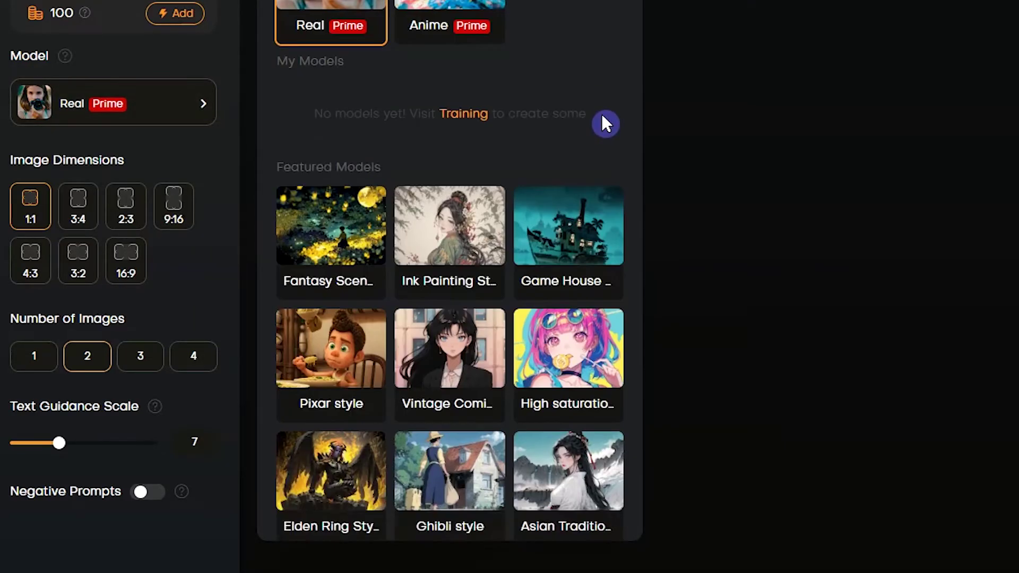
scroll(621, 117, up, 9)
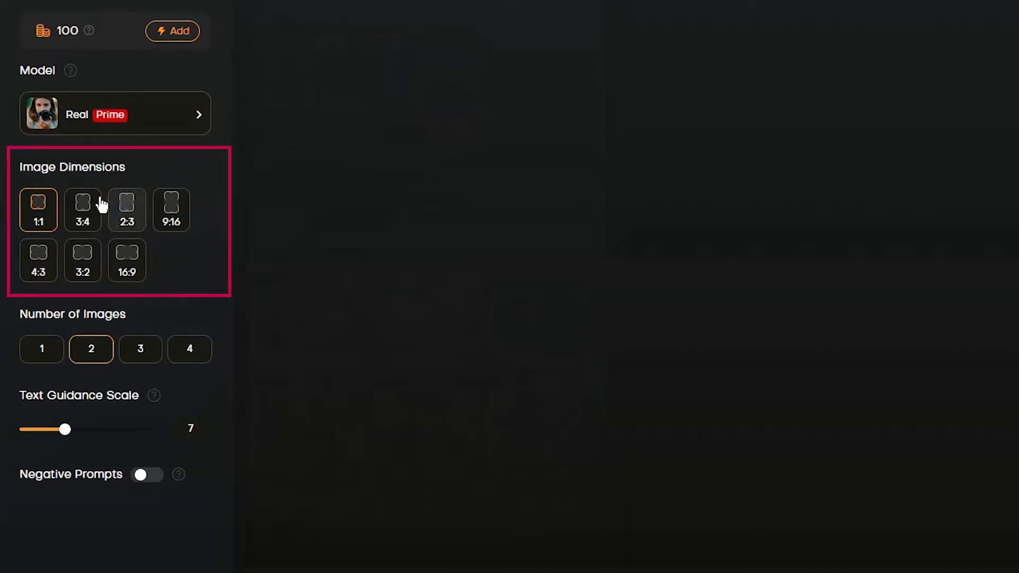
- Set the image dimensions to 16:9 and generate four images per run
click(101, 205)
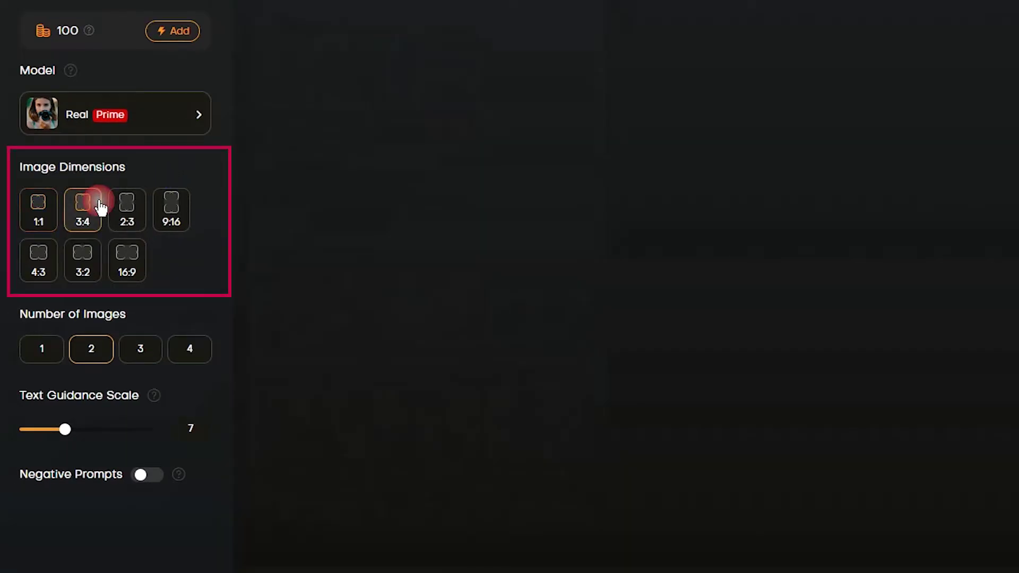
click(171, 206)
click(132, 263)
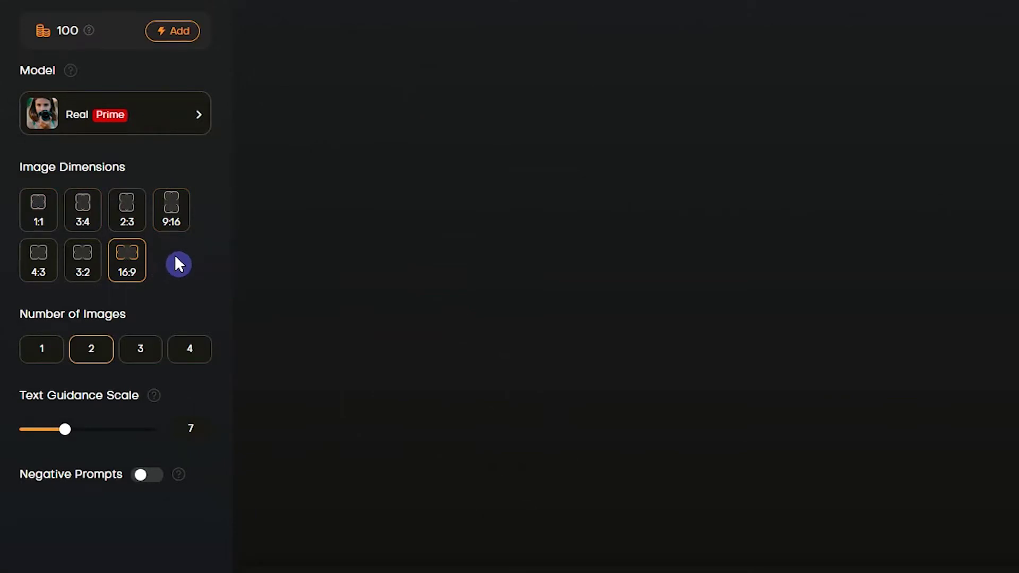
click(48, 348)
click(140, 352)
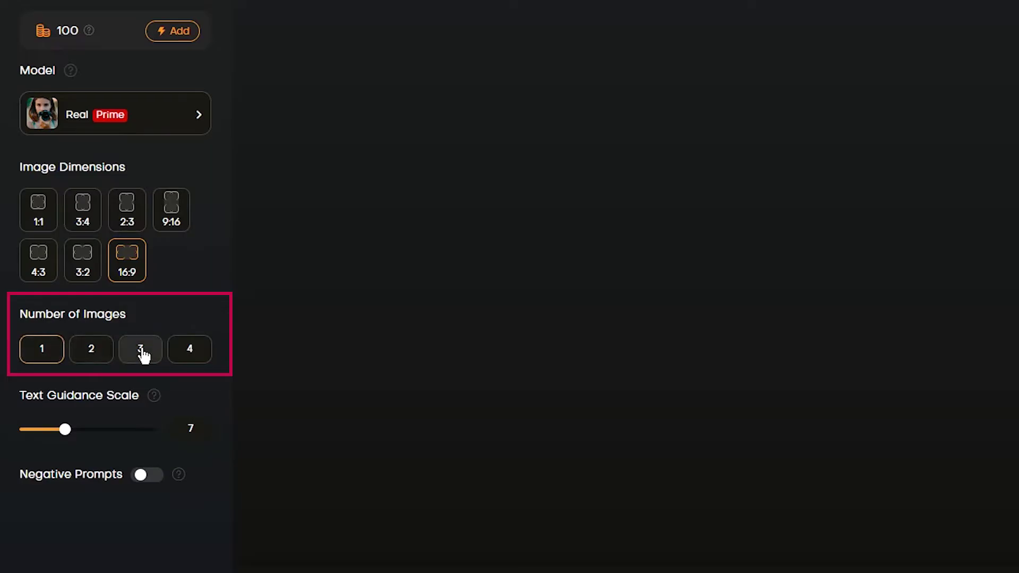
click(204, 351)
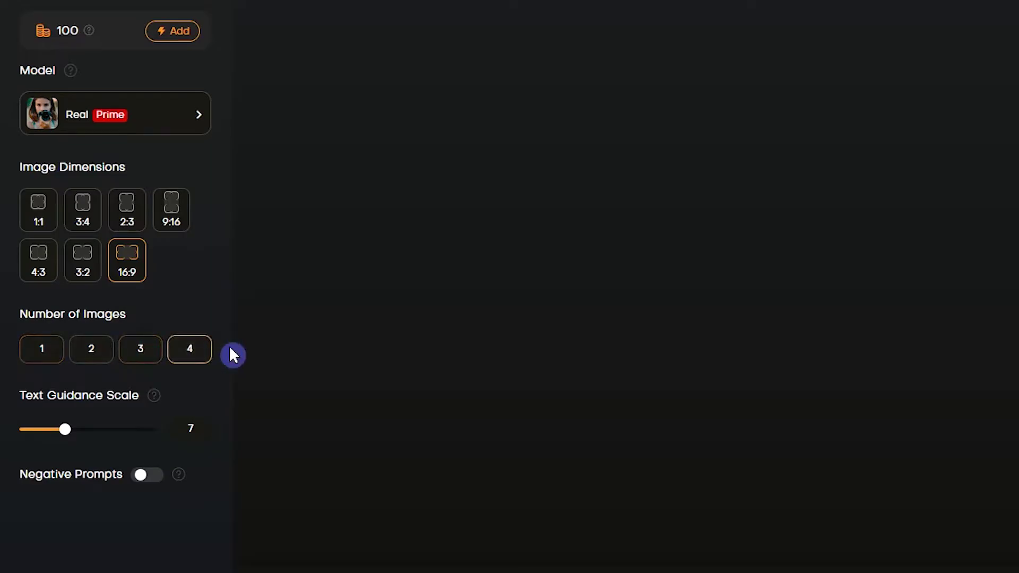
- Raise the text guidance scale to 9 and turn on negative prompts
mouse_move(71, 434)
mouse_down()
mouse_move(150, 433)
mouse_move(85, 432)
mouse_up()
scroll(106, 420, down, 1)
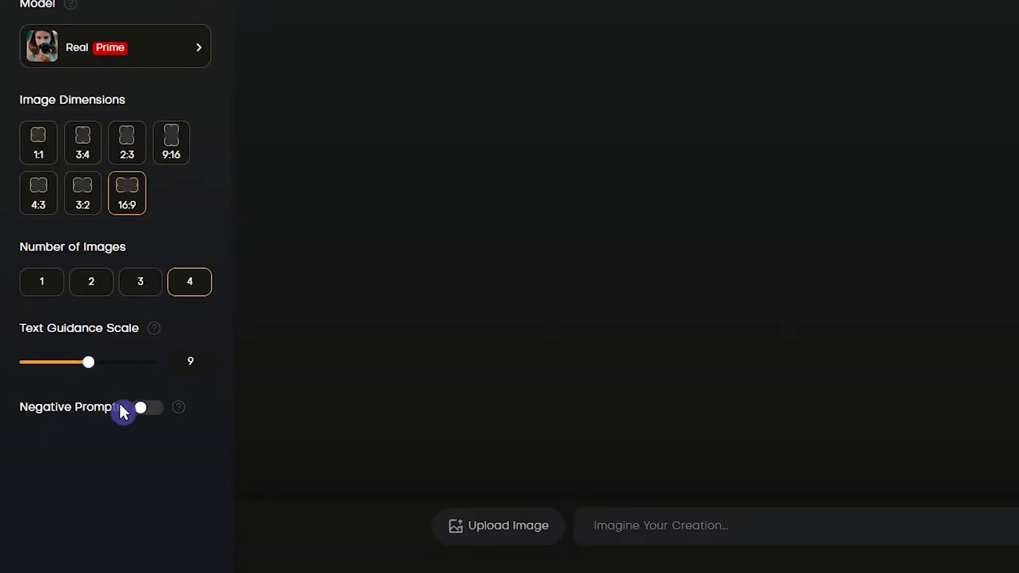
click(150, 409)
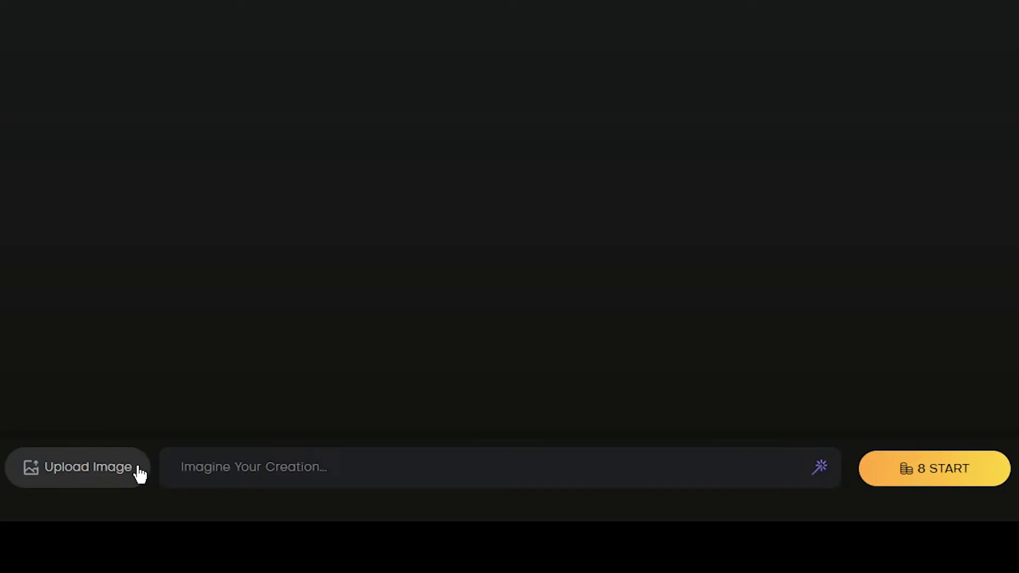
- Show the Featured Prompts list from the prompt field and scroll through the ideas
click(206, 457)
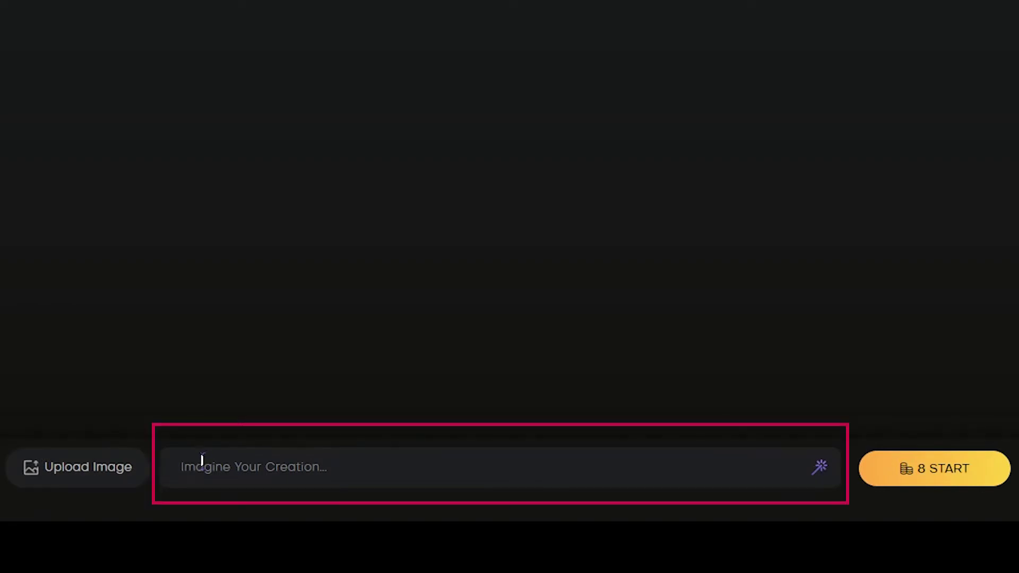
click(202, 460)
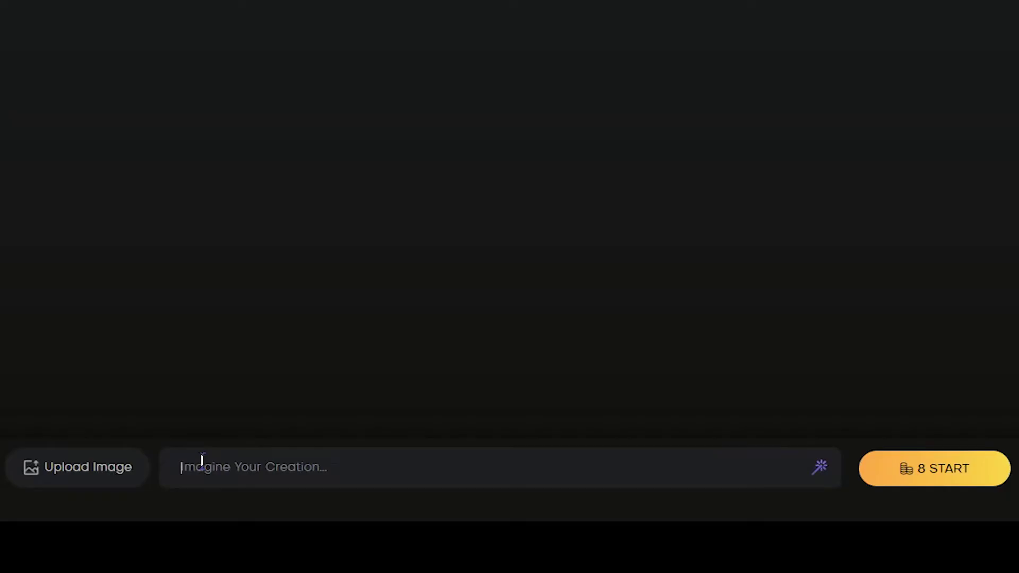
click(819, 472)
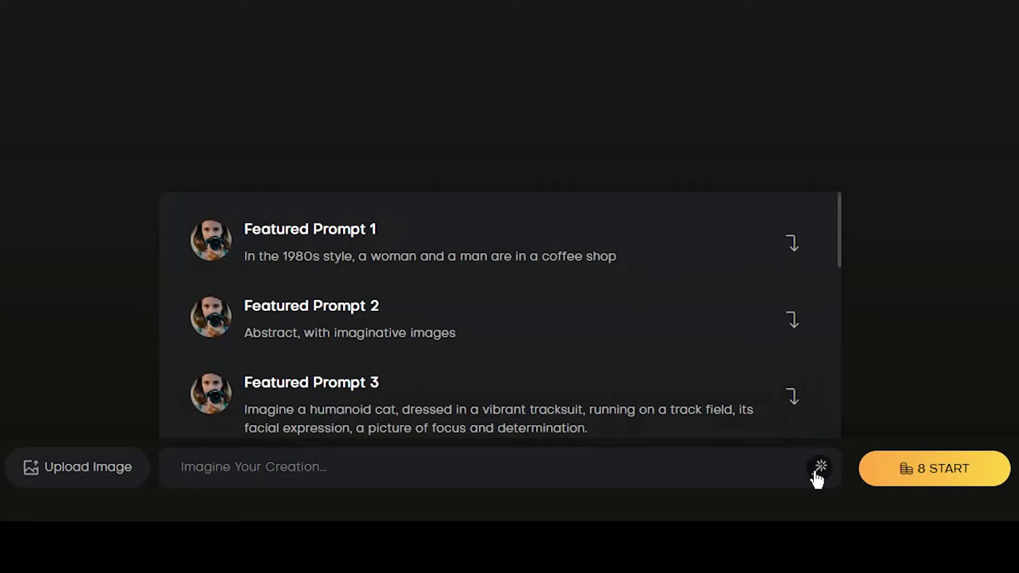
scroll(762, 364, down, 10)
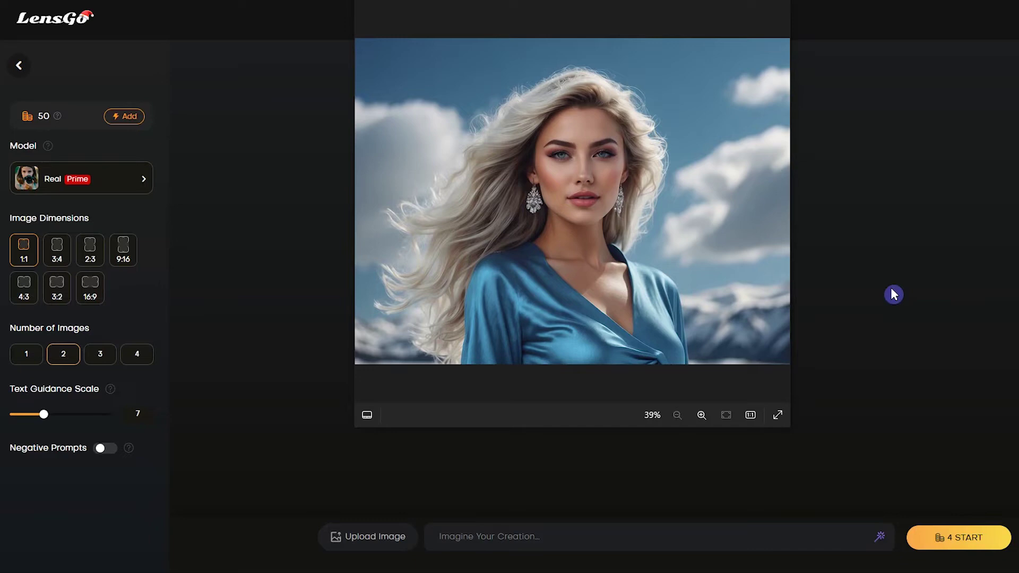
- Use the portrait as reference and paste the prompt 'girl with happy face, blue hair, soft natural lighting, high quality, high detail'
click(392, 539)
click(592, 532)
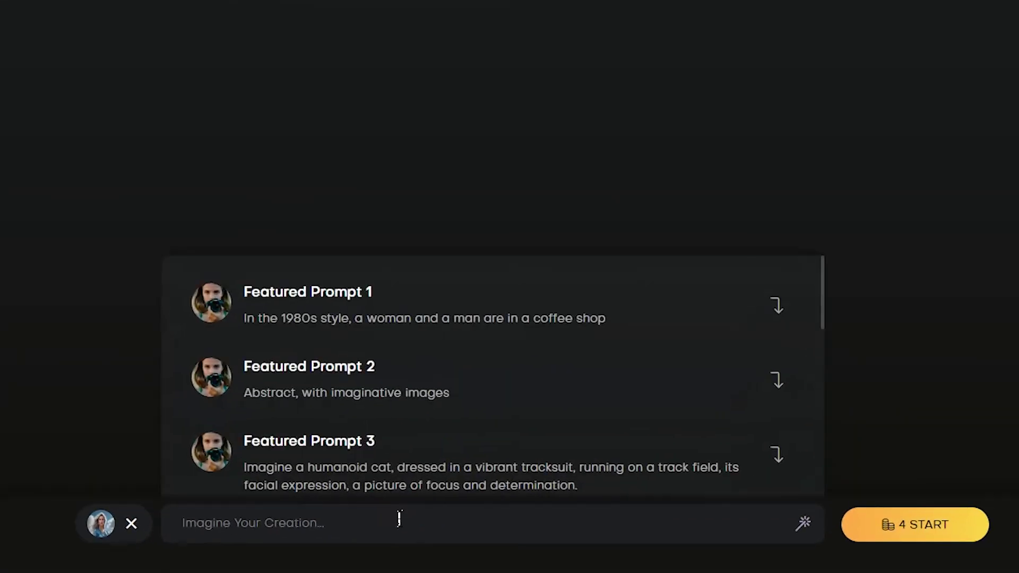
text(girl with happy face, blue hair, soft natural lighting, high quality, high detail)
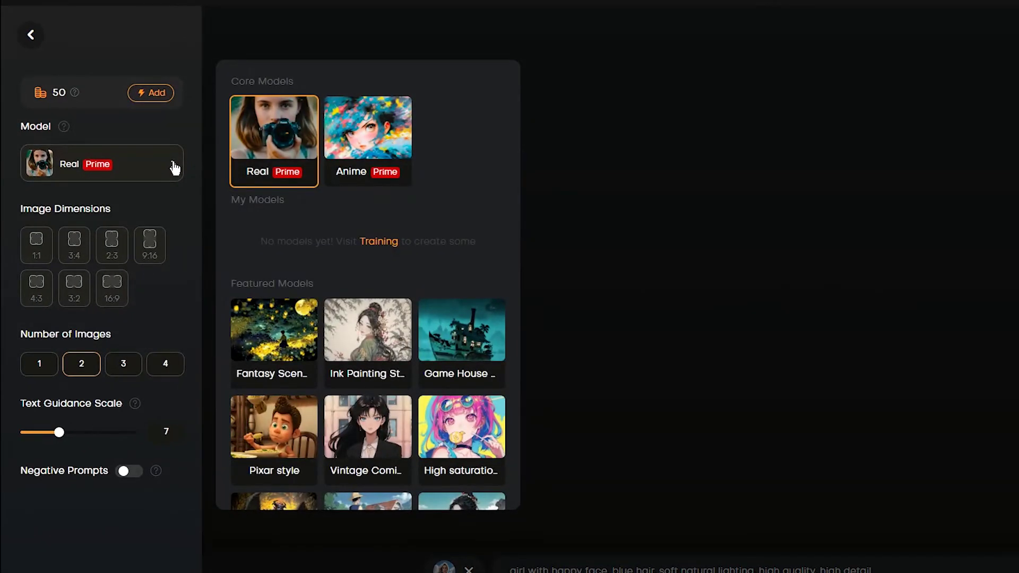
- Choose Asian Traditional Costume Characters at weight 0.3 with three images per run
scroll(499, 268, down, 4)
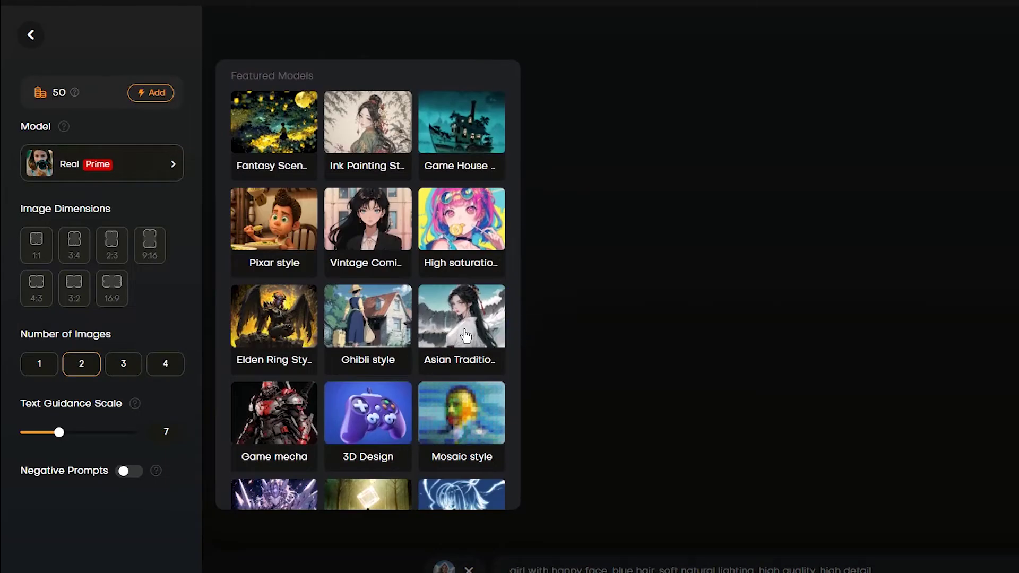
click(466, 337)
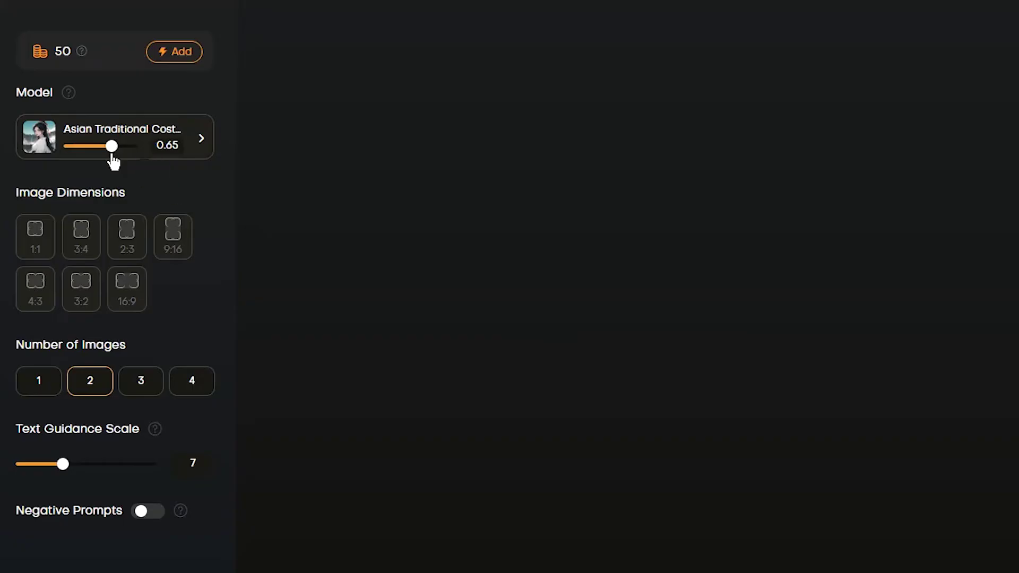
drag(112, 154, 88, 155)
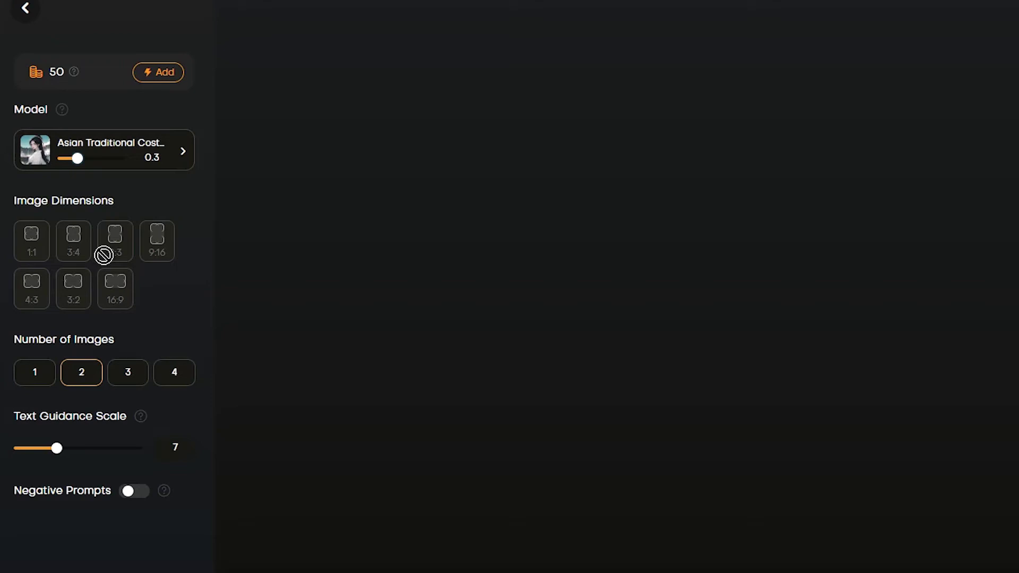
click(129, 377)
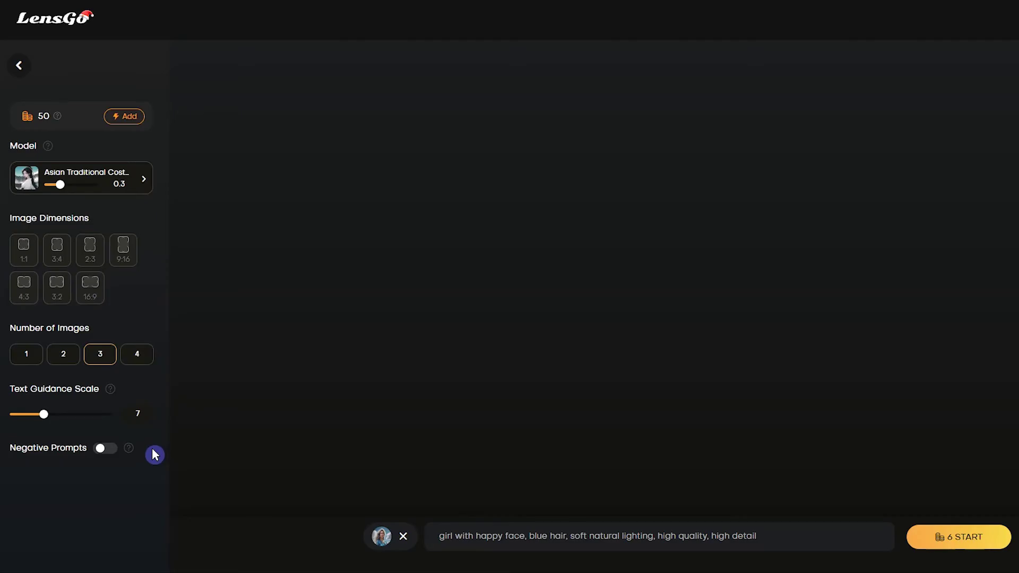
- Generate the blue-haired portraits and view all three enlarged in turn
click(958, 537)
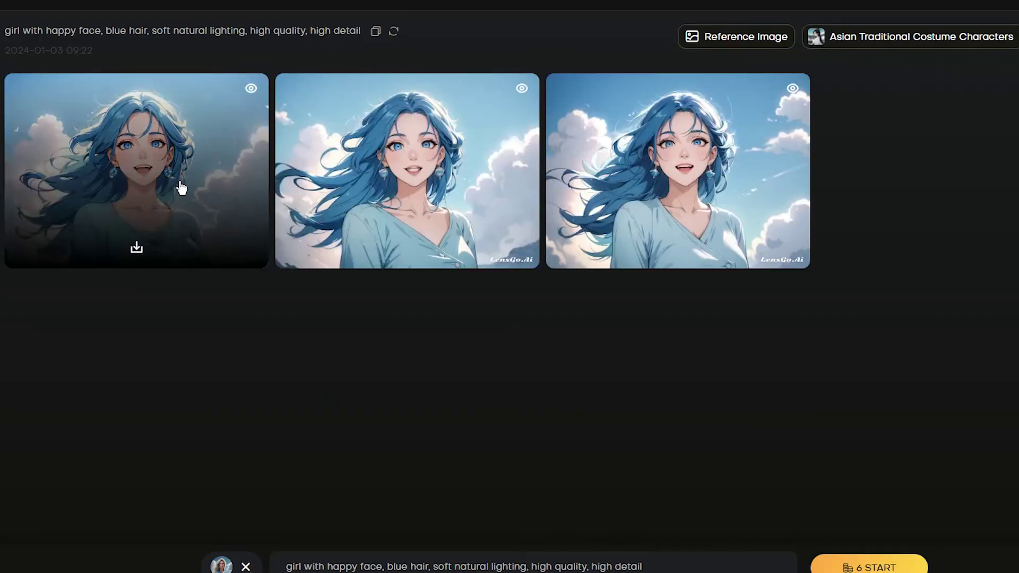
click(181, 188)
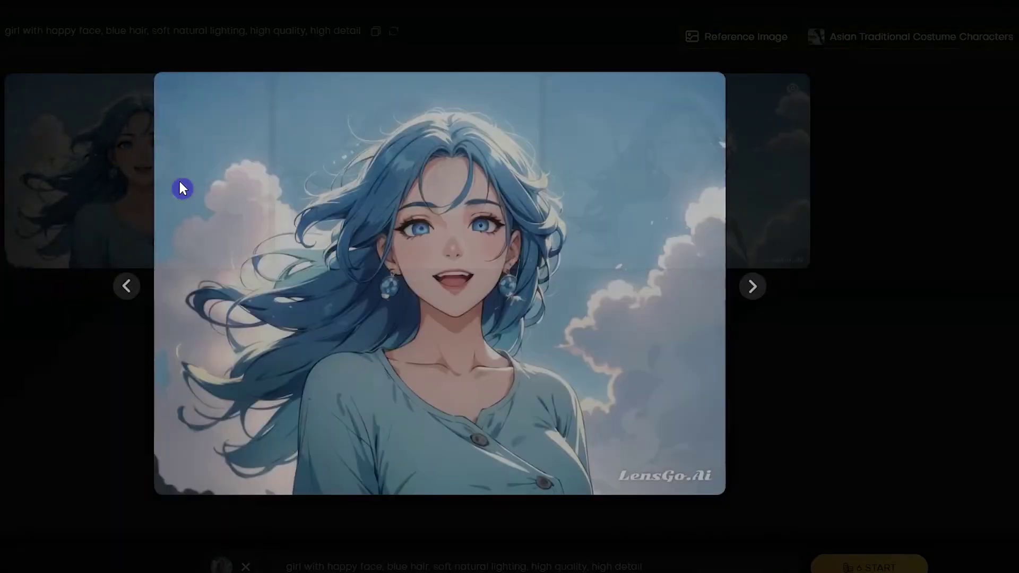
click(756, 289)
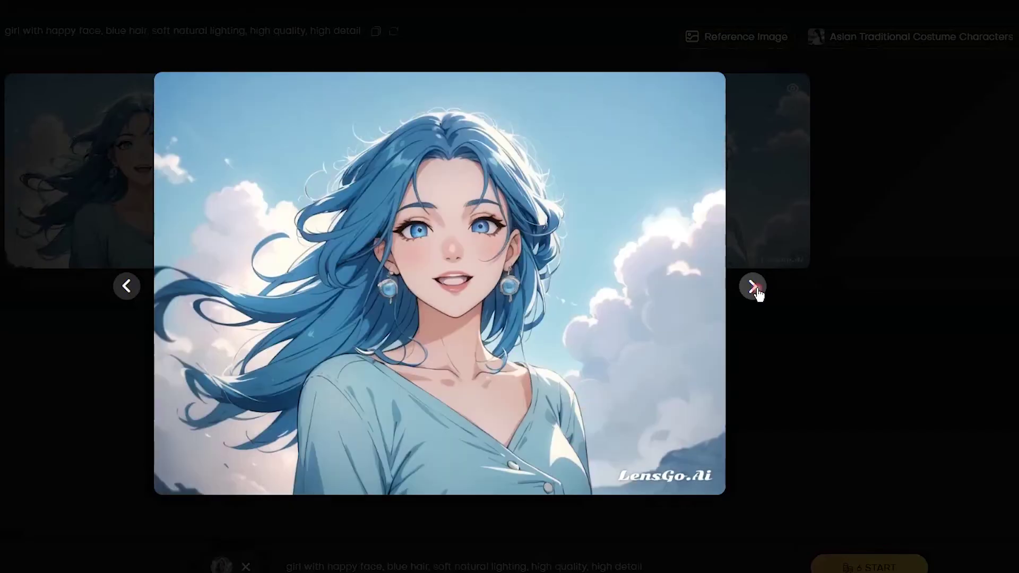
click(756, 289)
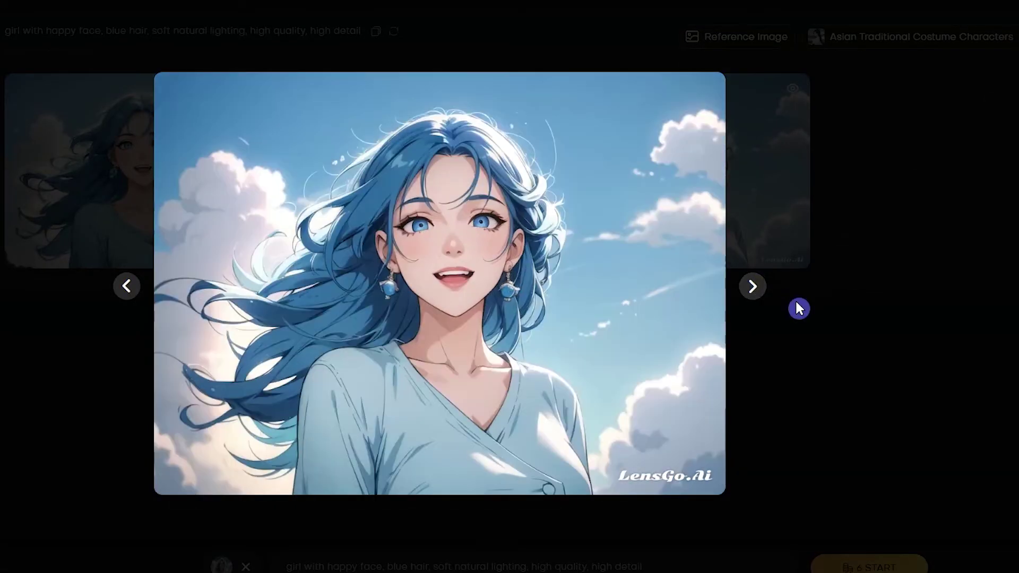
click(798, 307)
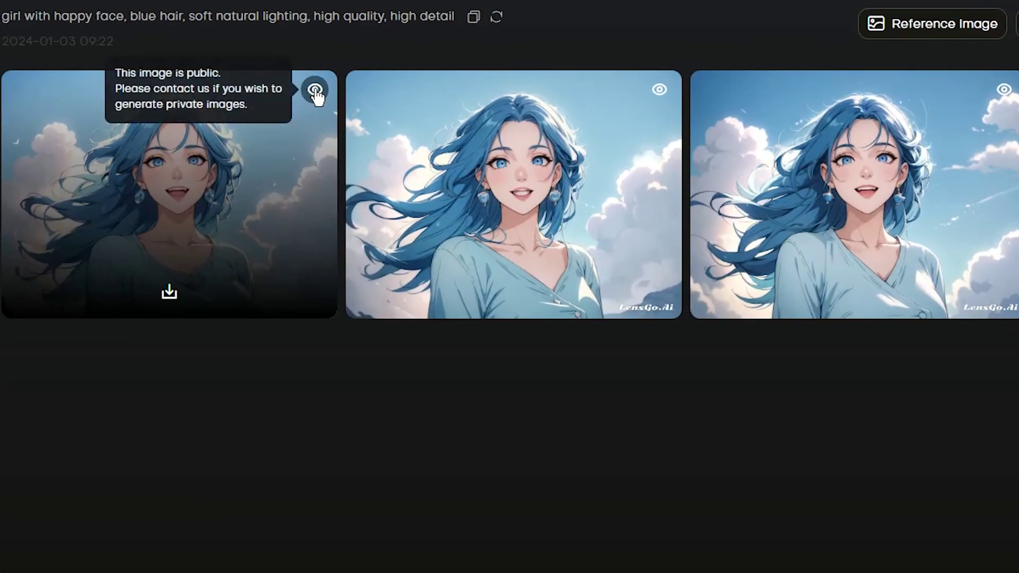
click(306, 93)
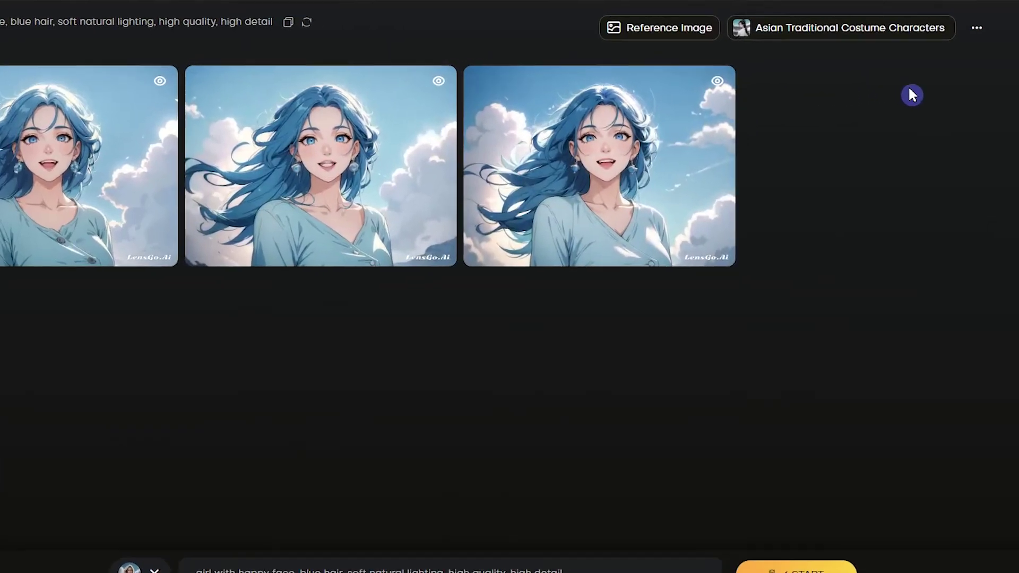
click(976, 27)
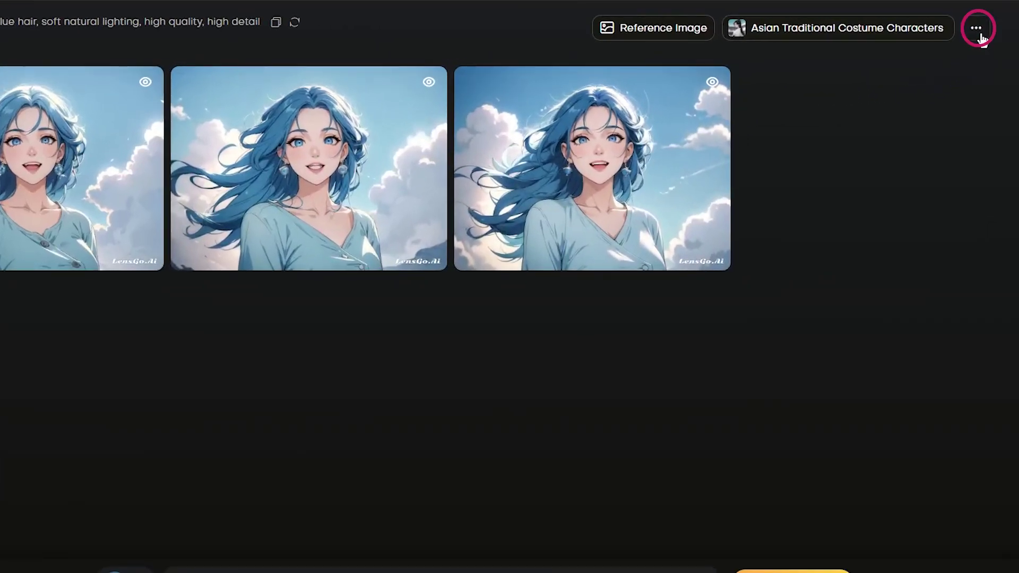
click(855, 35)
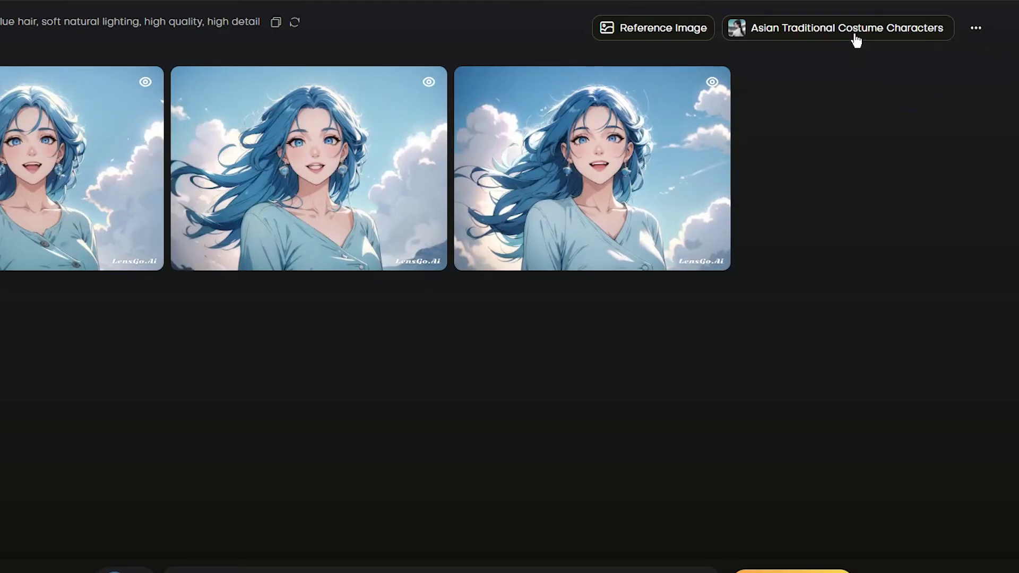
mouse_move(665, 43)
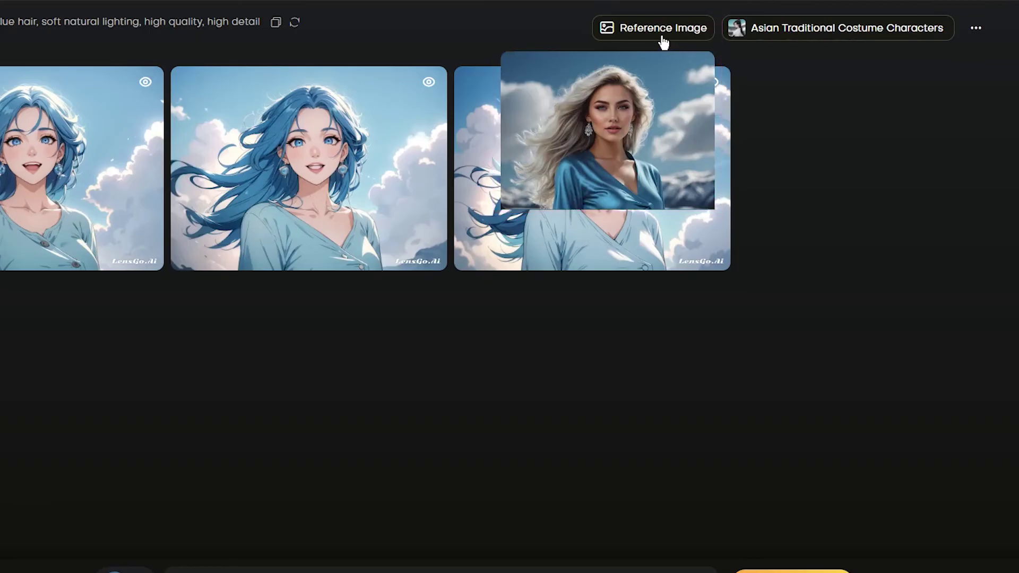
click(299, 25)
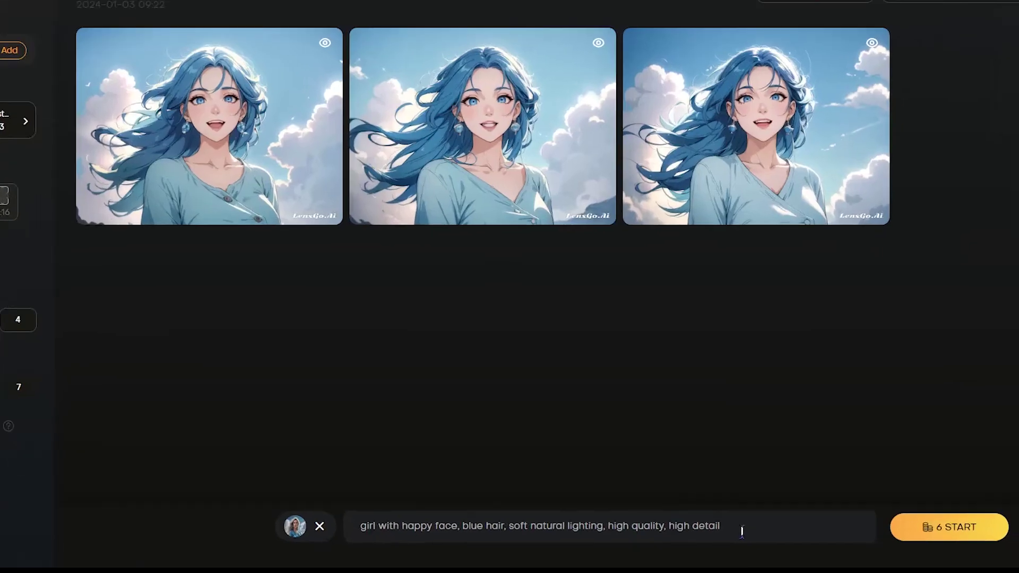
- Paste the green-haired military uniform prompt and pick Vintage Comic Characters at about 0.31 weight
drag(741, 528, 333, 520)
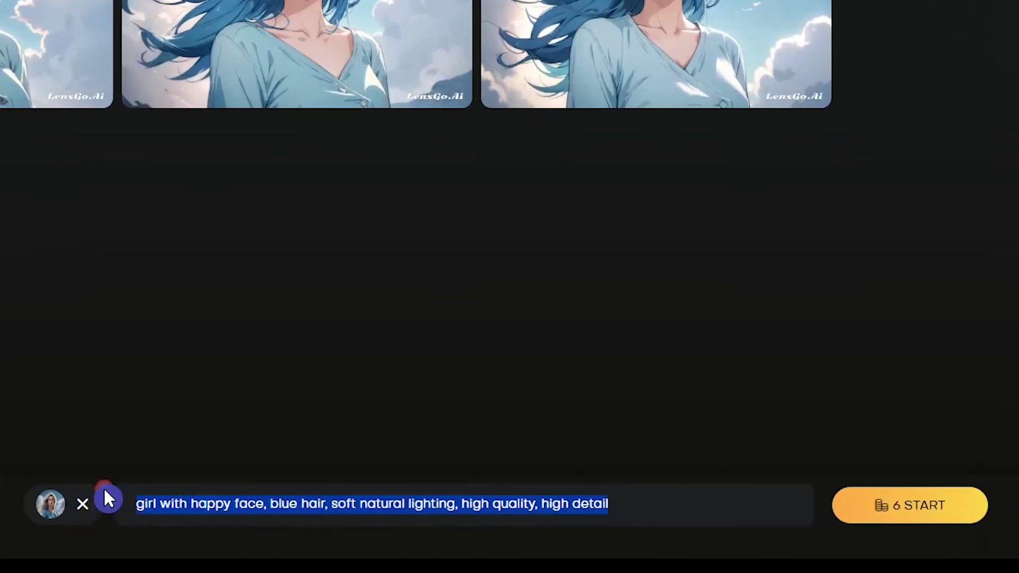
text(girl in military uniform, surprised face, green hair, blue eyes, soft natural lighting, high quality, high detail)
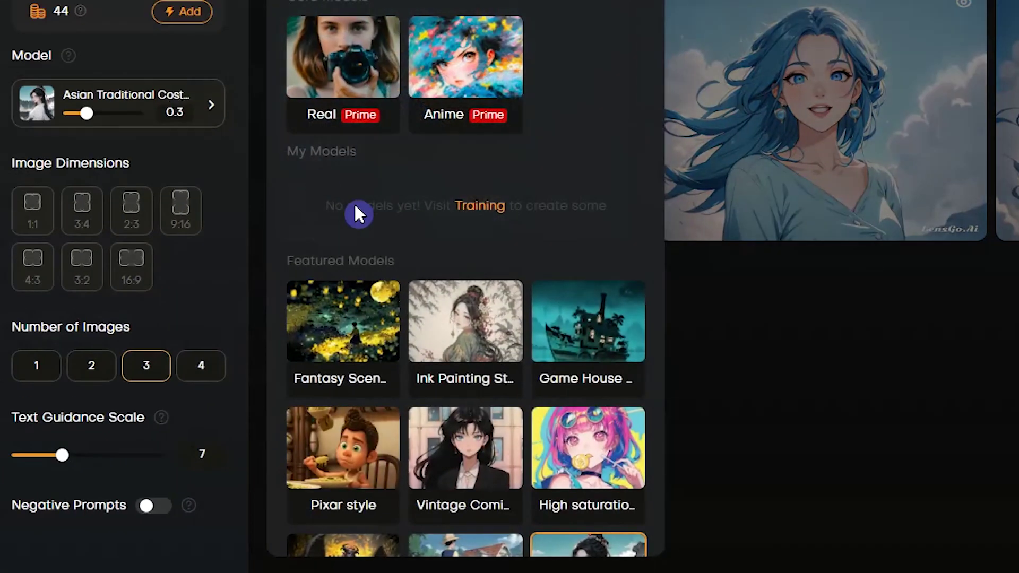
click(463, 457)
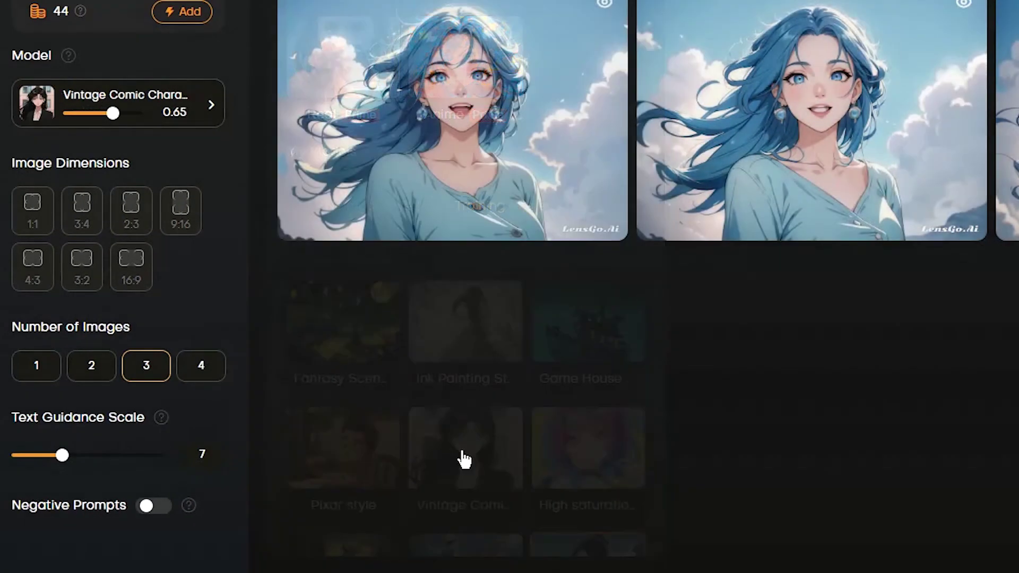
drag(114, 117, 89, 120)
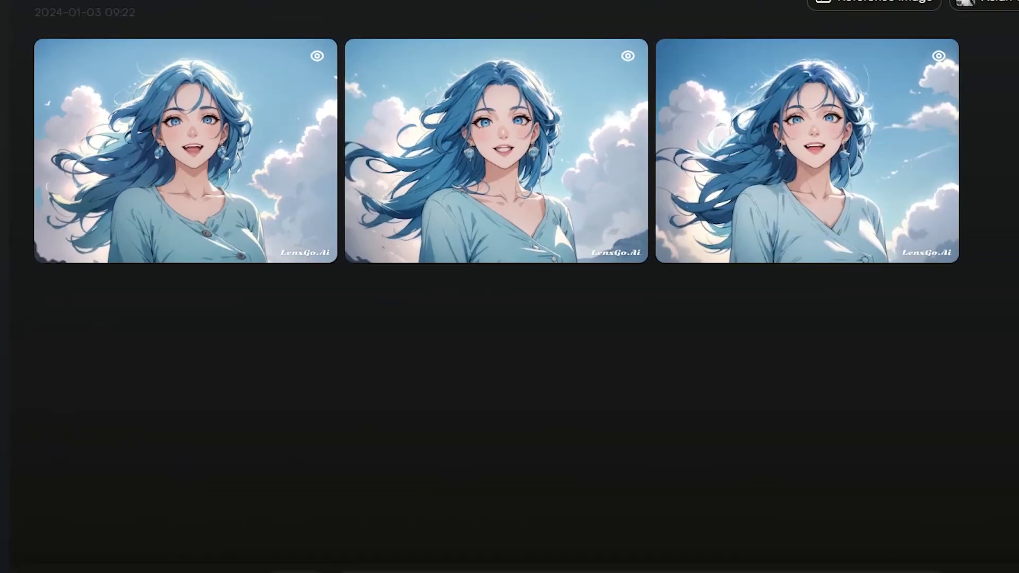
- Preview the first two green-haired military-uniform portraits enlarged, then close the lightbox
click(229, 496)
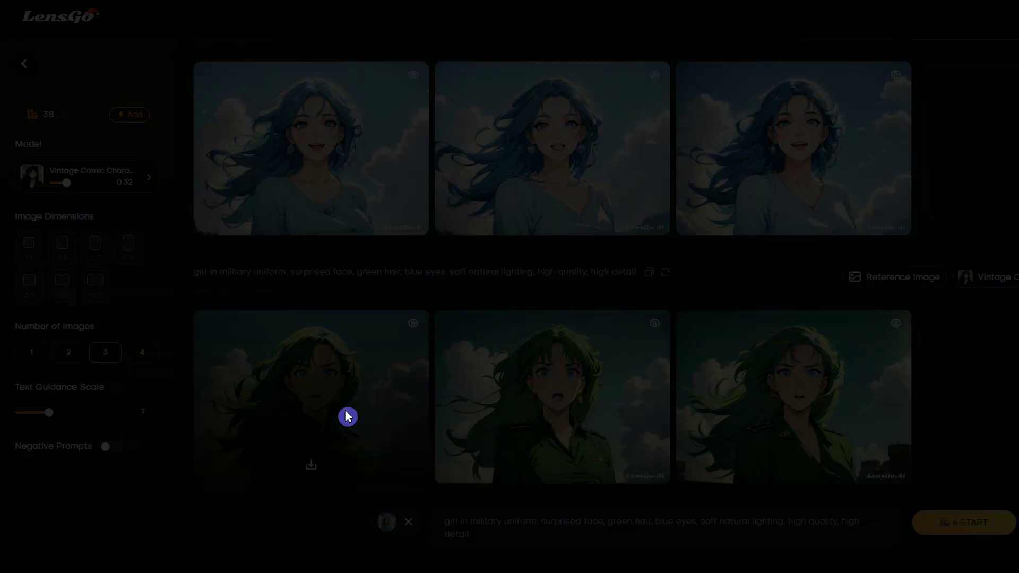
click(869, 292)
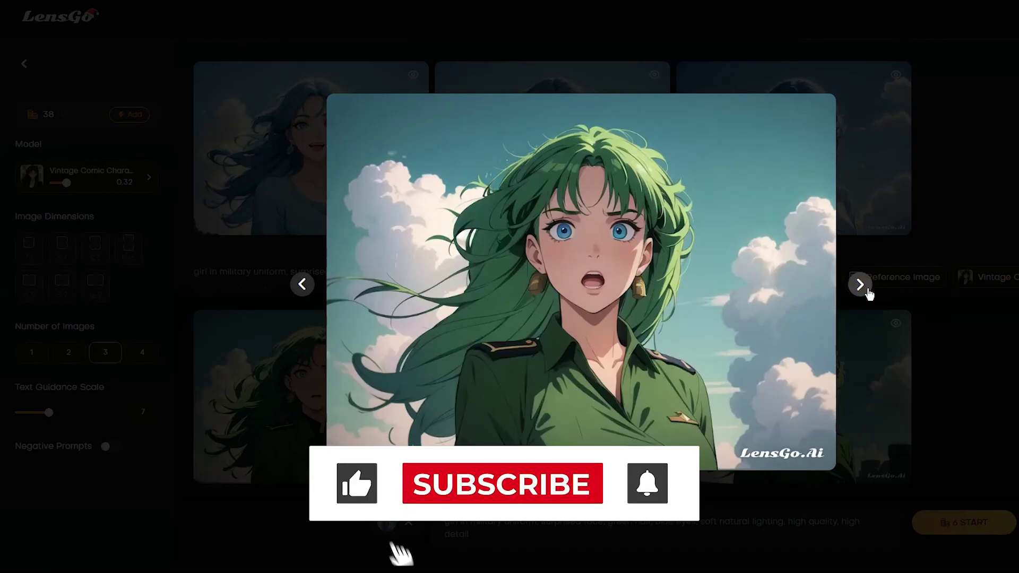
click(973, 325)
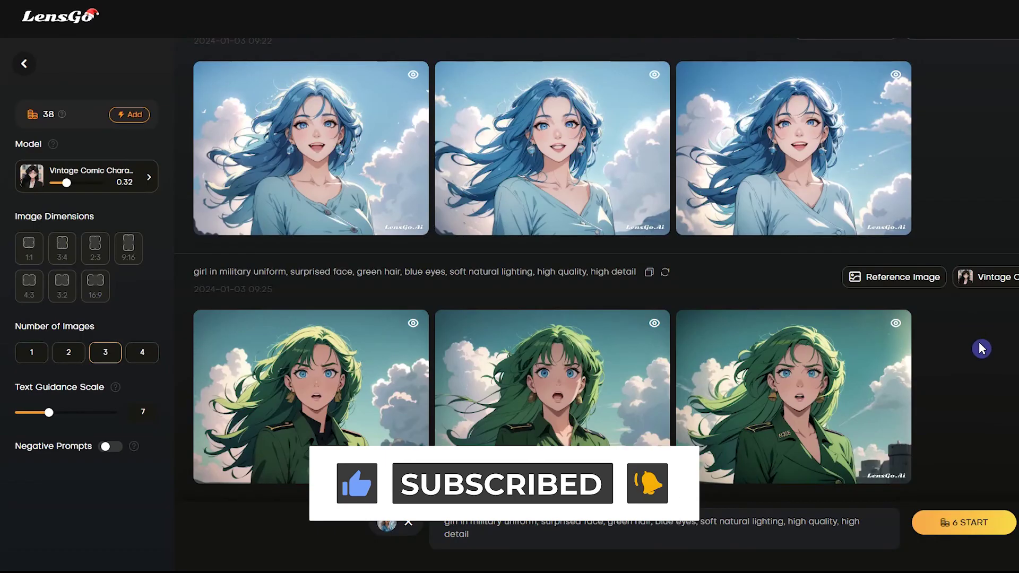